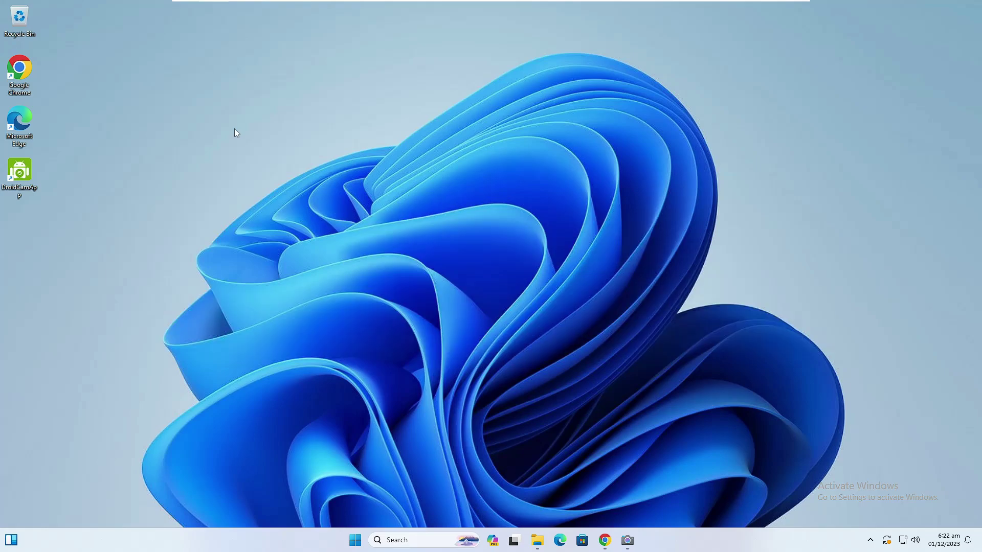
Restart the PC into Advanced startup from the System Recovery settings and confirm the restart
{"action": "right_click", "coordinate": [358, 543]}
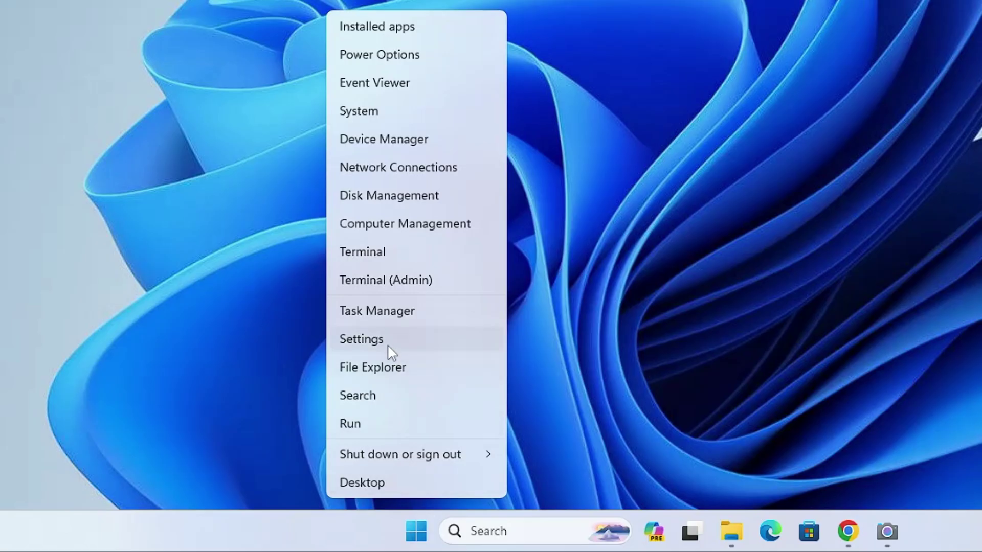
{"action": "left_click", "coordinate": [388, 345]}
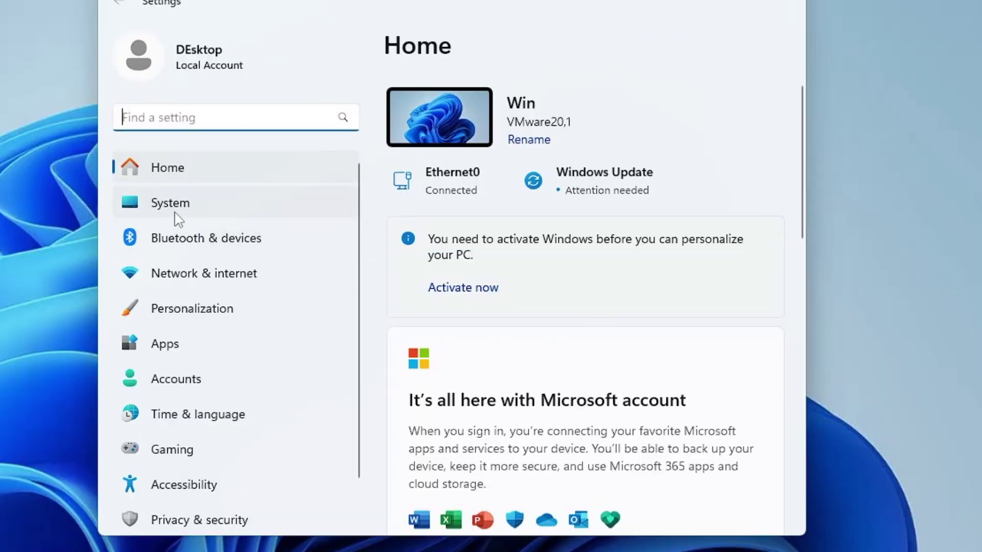
{"action": "left_click", "coordinate": [175, 215]}
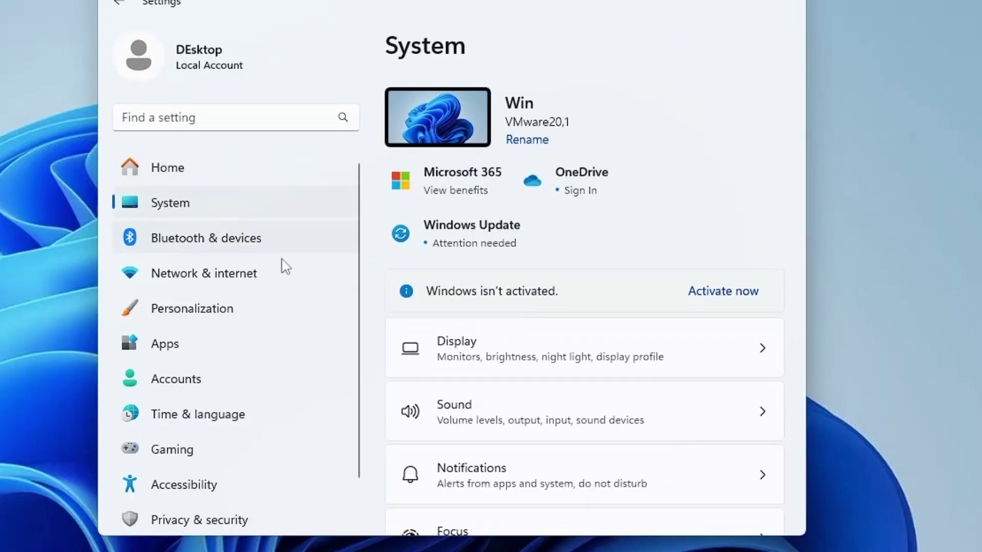
{"action": "scroll", "coordinate": [499, 344], "scroll_direction": "down", "scroll_amount": 10}
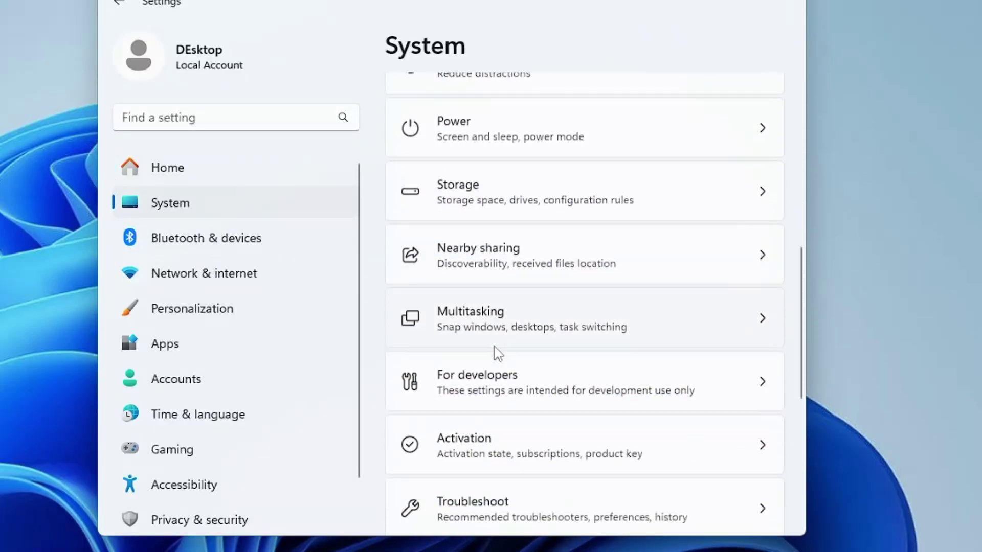
{"action": "scroll", "coordinate": [498, 353], "scroll_direction": "down", "scroll_amount": 3}
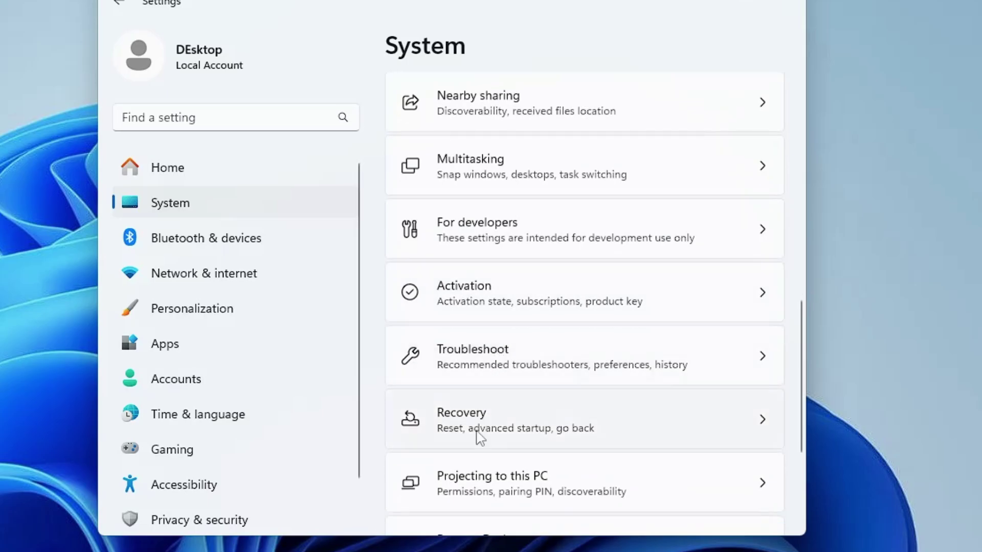
{"action": "left_click", "coordinate": [479, 438]}
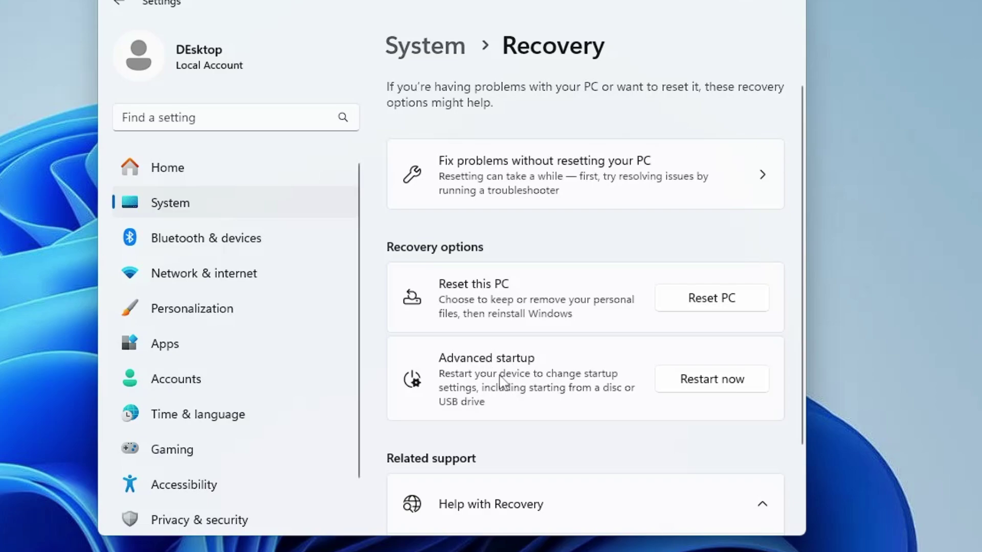
{"action": "left_click", "coordinate": [693, 389]}
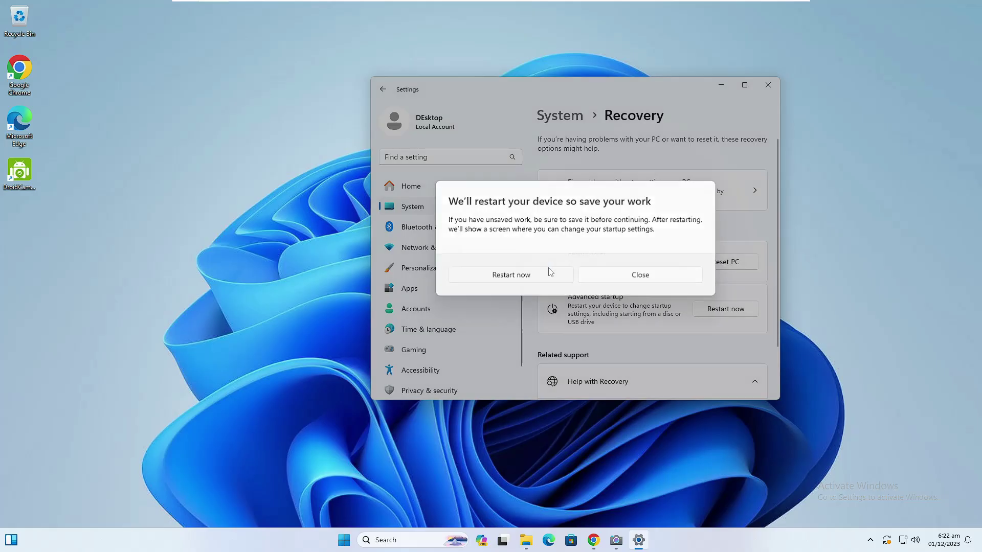
{"action": "left_click", "coordinate": [407, 313]}
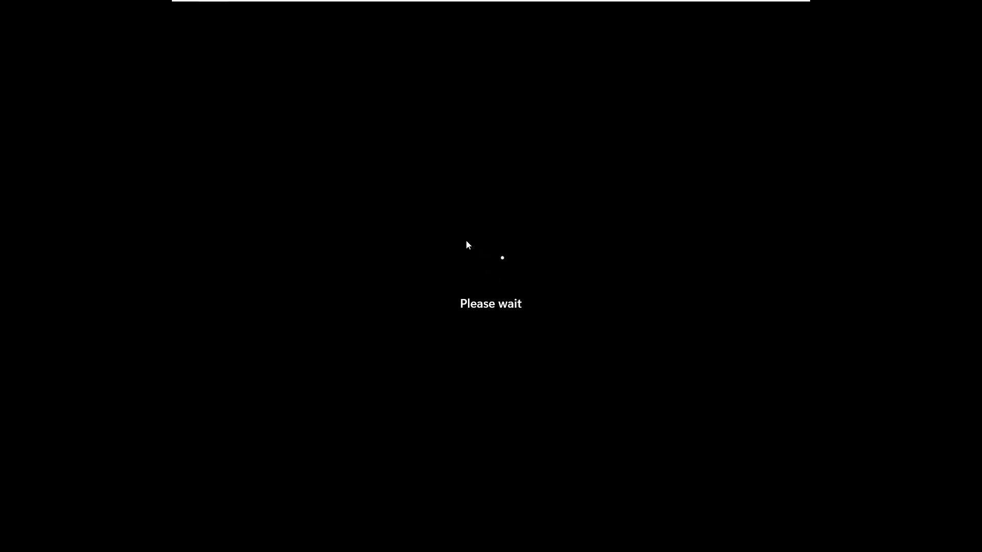
Open the Advanced options under Troubleshoot in the recovery environment
{"action": "key", "text": "Down"}
{"action": "key", "text": "Down"}
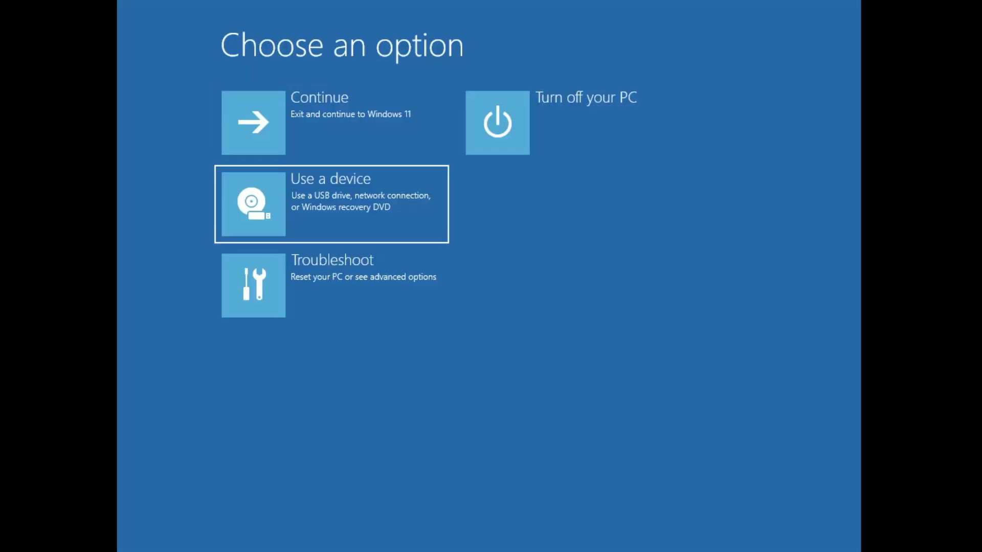
{"action": "key", "text": "Return"}
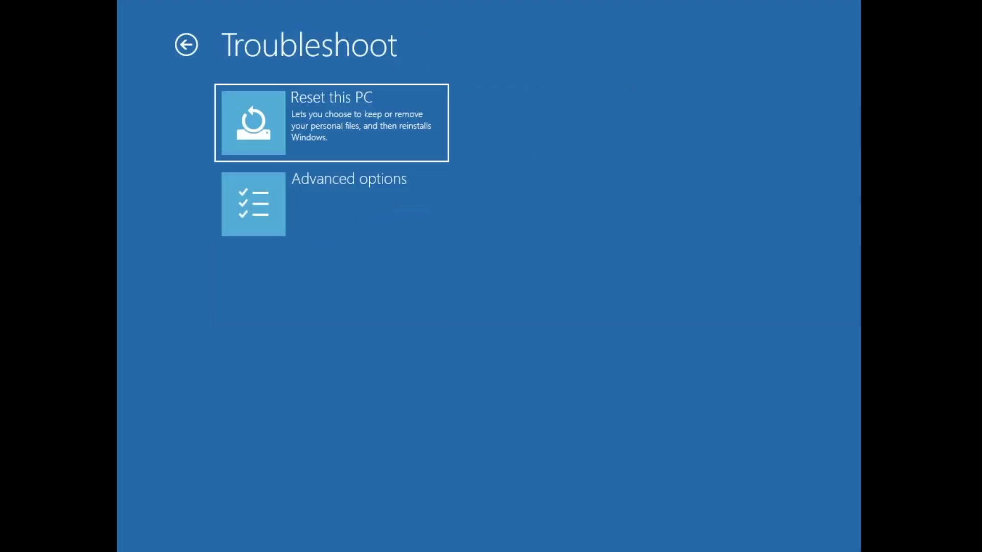
{"action": "key", "text": "Down"}
{"action": "key", "text": "Return"}
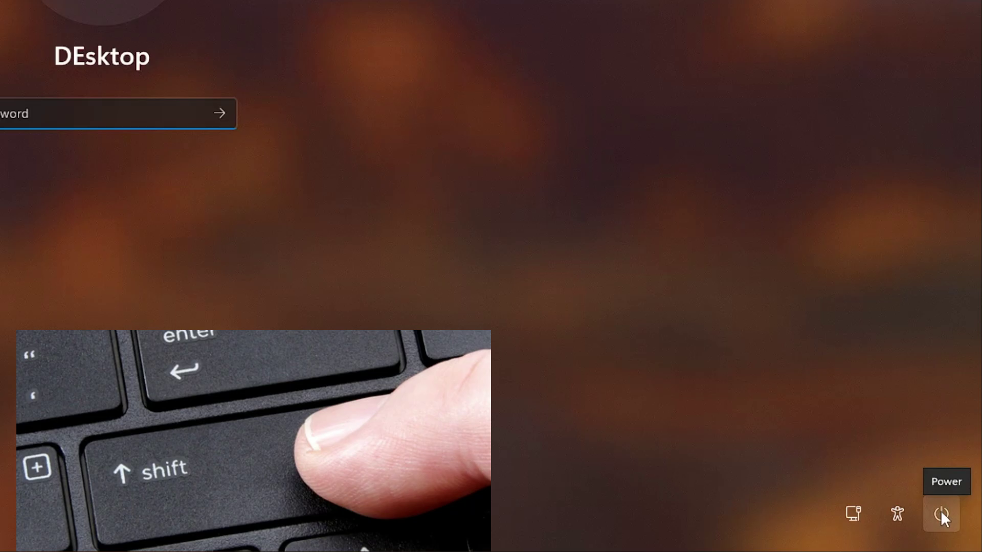
Restart the PC into the recovery environment from the sign-in screen, choosing to restart anyway despite unsaved work
{"action": "left_click", "coordinate": [940, 510]}
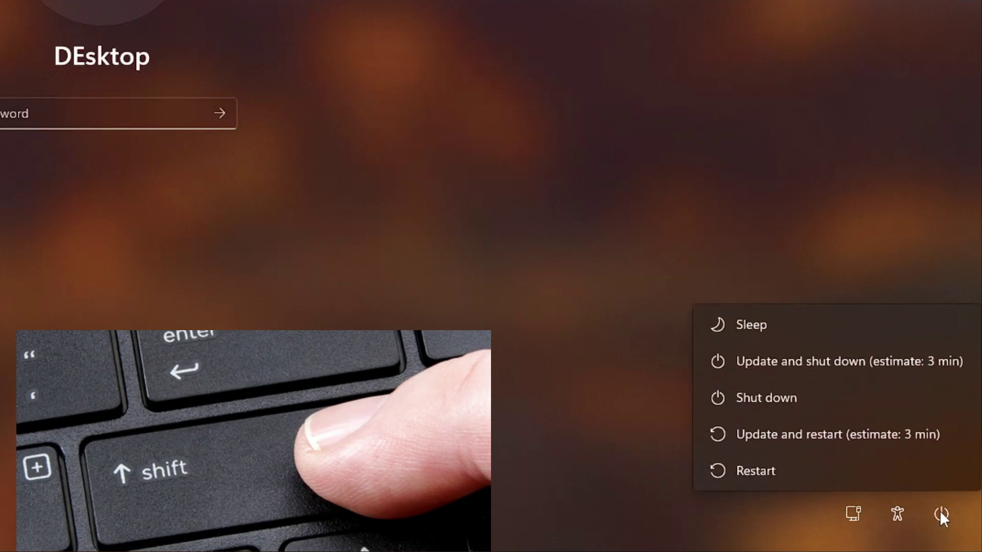
{"action": "left_click", "coordinate": [776, 470]}
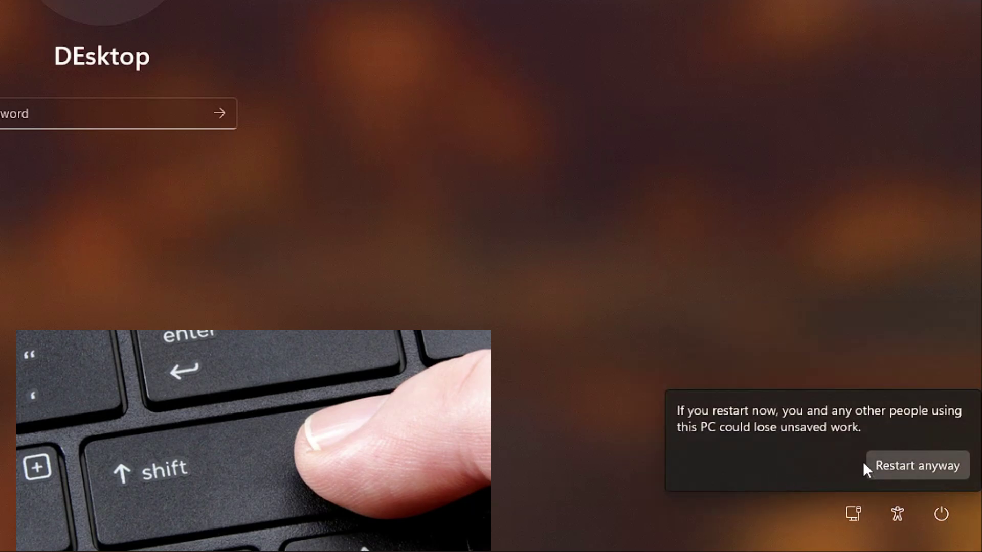
{"action": "left_click", "coordinate": [887, 463]}
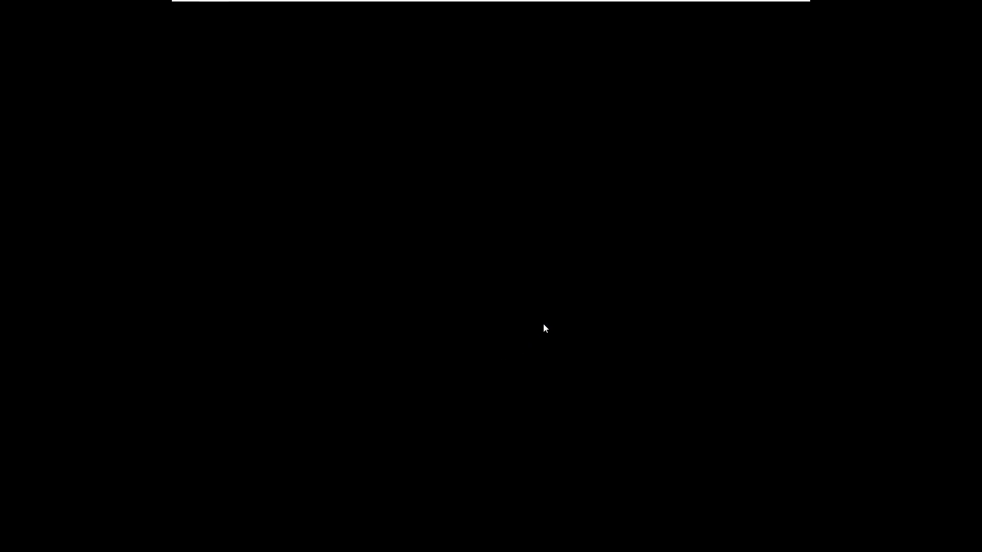
{"action": "key", "text": "Return"}
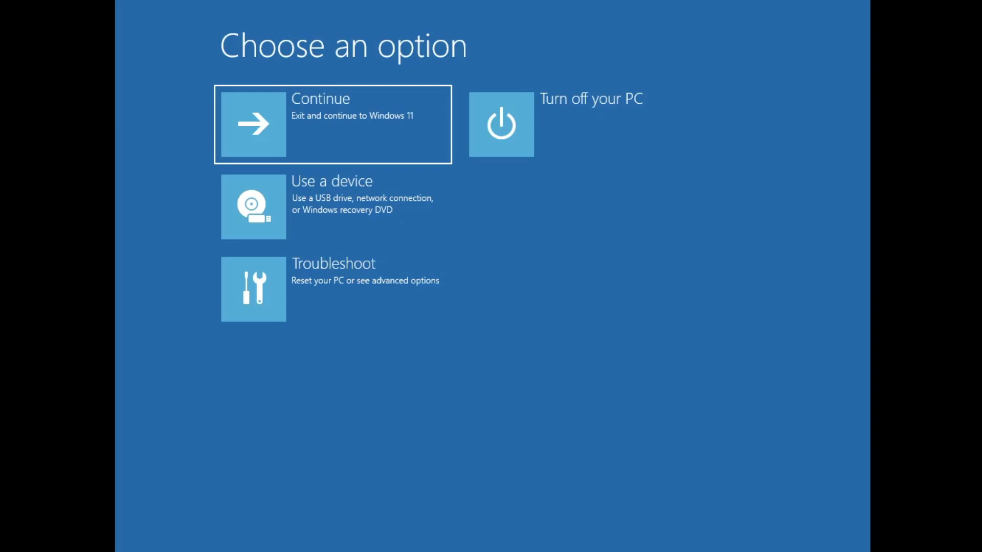
Review the Keep my files and Remove everything choices of Reset this PC, then return to Troubleshoot without resetting
{"action": "key", "text": "Down"}
{"action": "key", "text": "Down"}
{"action": "key", "text": "Return"}
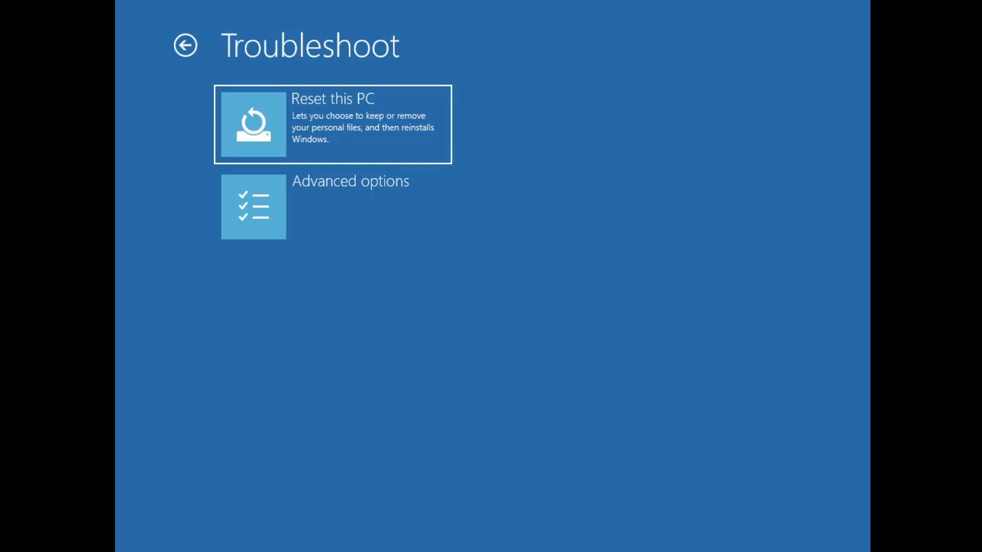
{"action": "key", "text": "Return"}
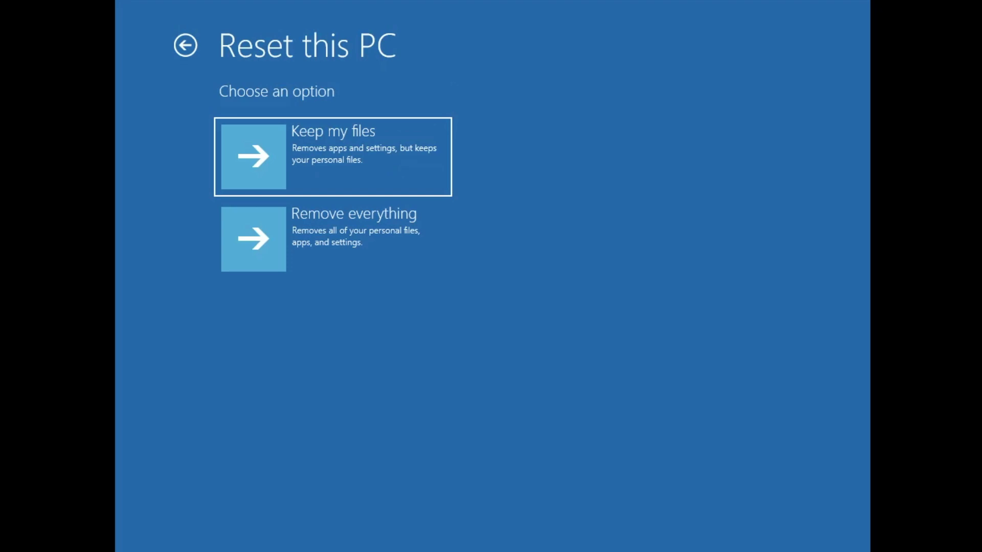
{"action": "key", "text": "Down"}
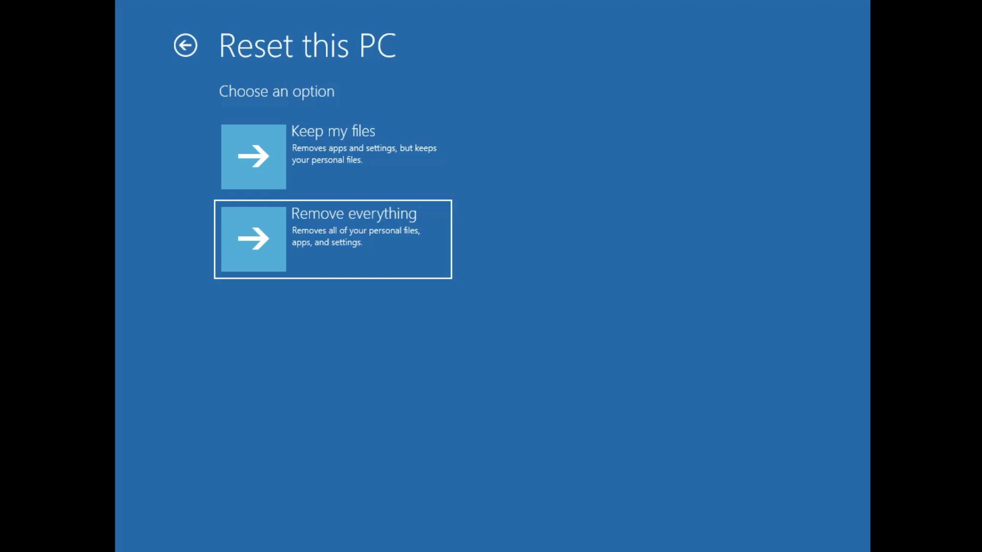
{"action": "key", "text": "Up"}
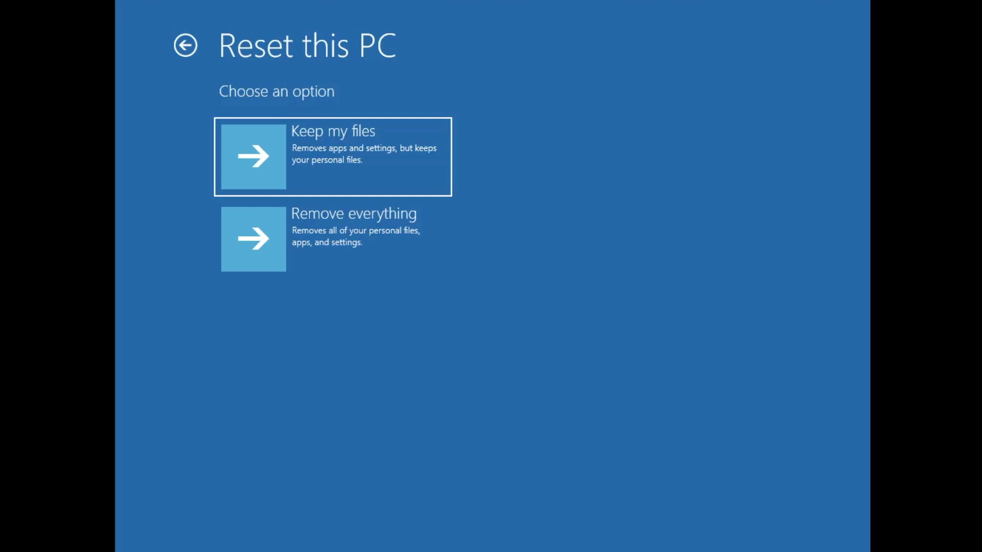
{"action": "key", "text": "Escape"}
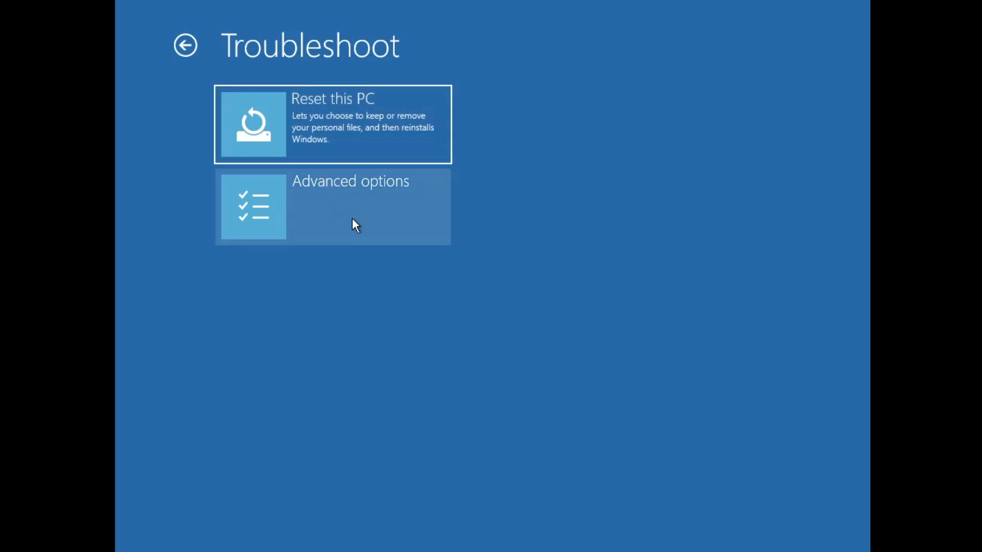
Open Startup Settings from the Advanced options and restart to the list of startup modes
{"action": "left_click", "coordinate": [357, 204]}
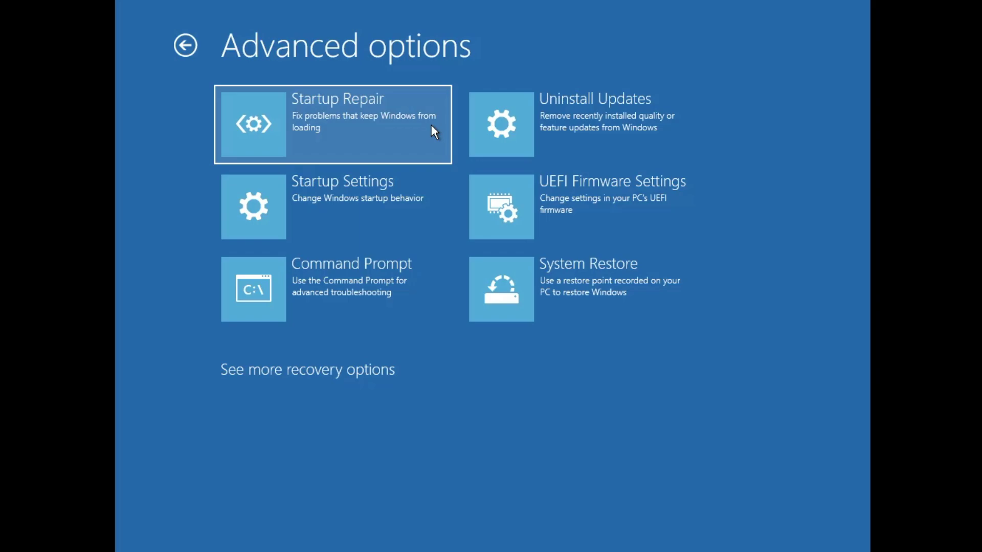
{"action": "key", "text": "Down"}
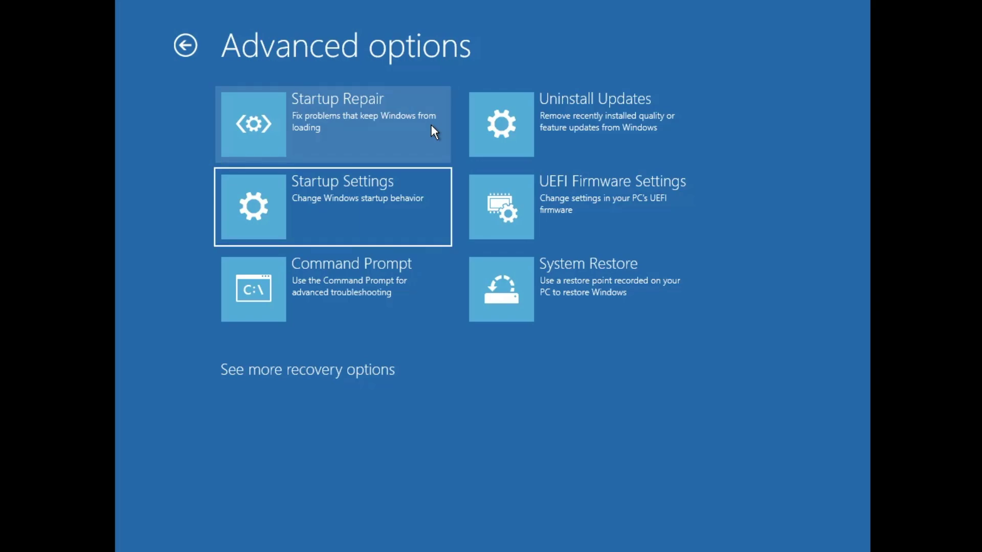
{"action": "left_click", "coordinate": [380, 225]}
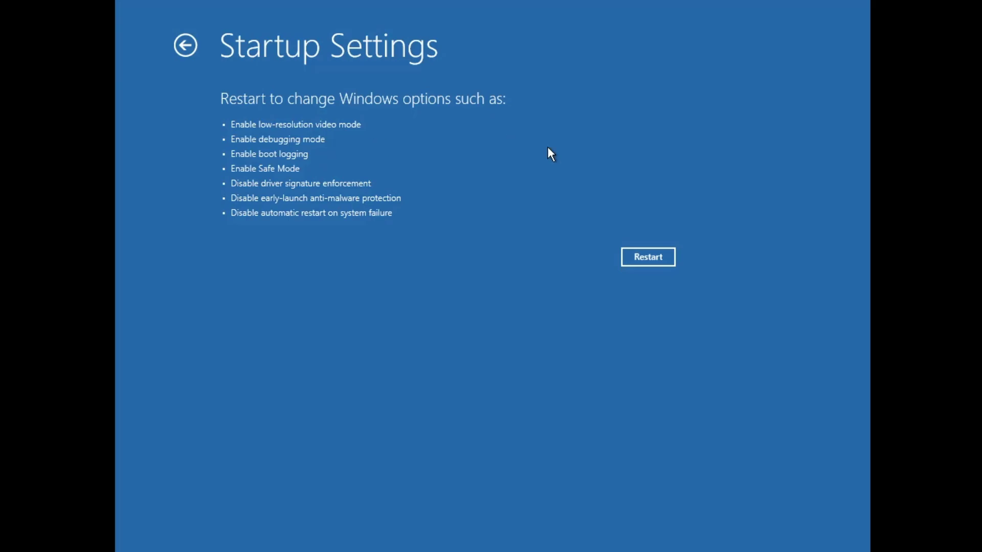
{"action": "left_click", "coordinate": [648, 257]}
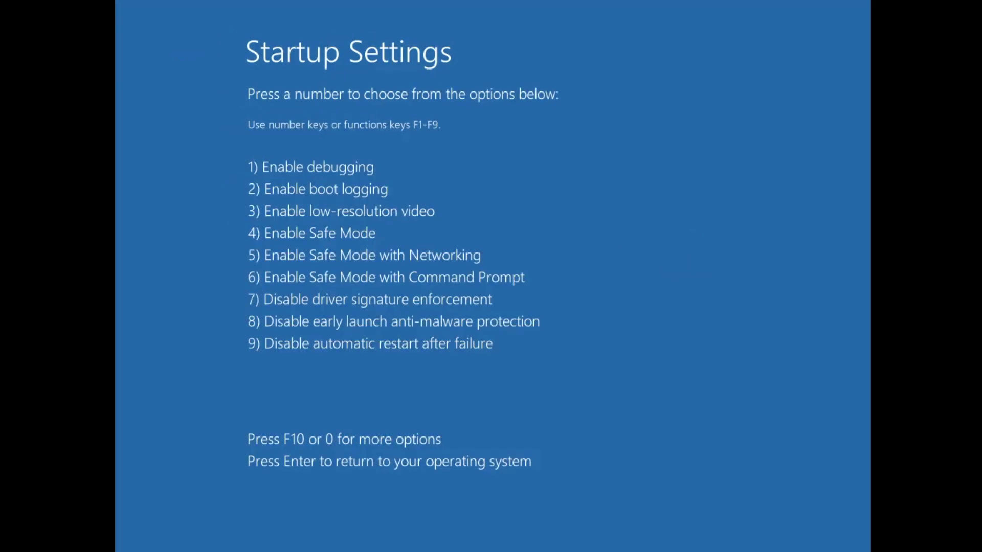
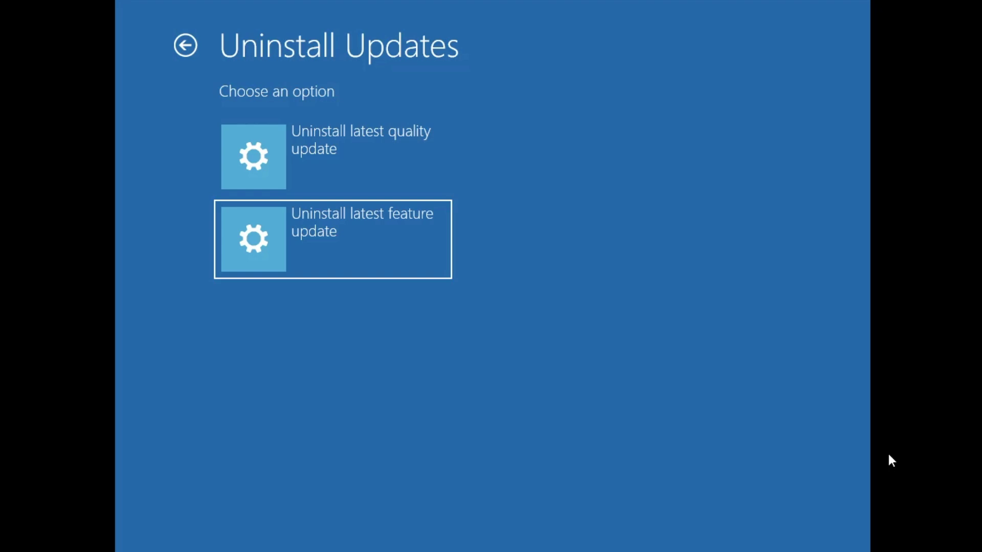
Review the quality update and feature update choices in Uninstall Updates and return to the Advanced options
{"action": "key", "text": "Up"}
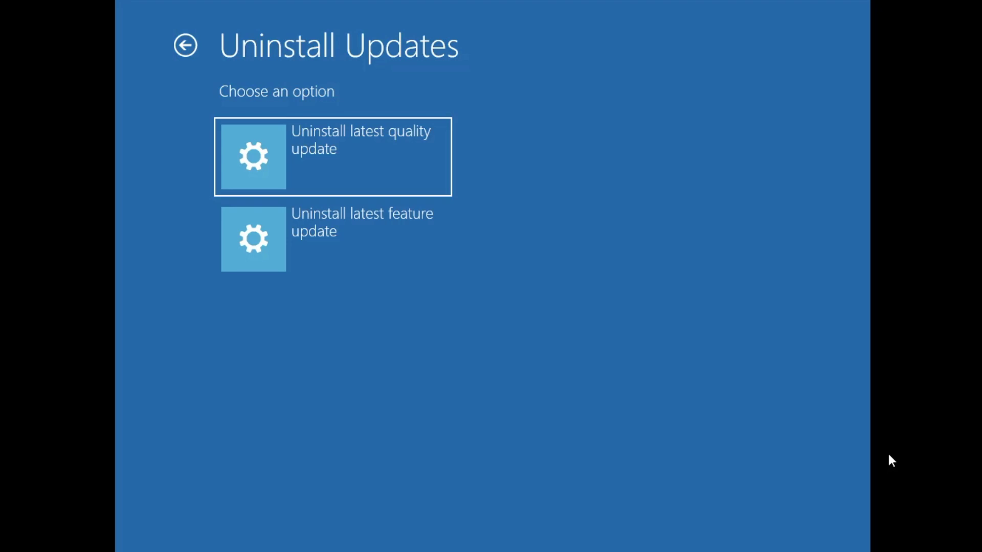
{"action": "key", "text": "Down"}
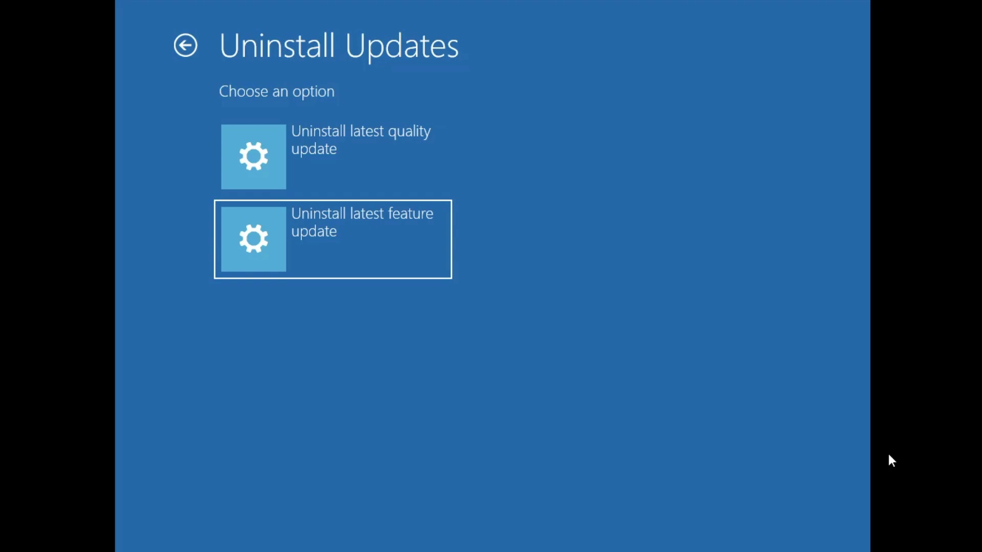
{"action": "key", "text": "Up"}
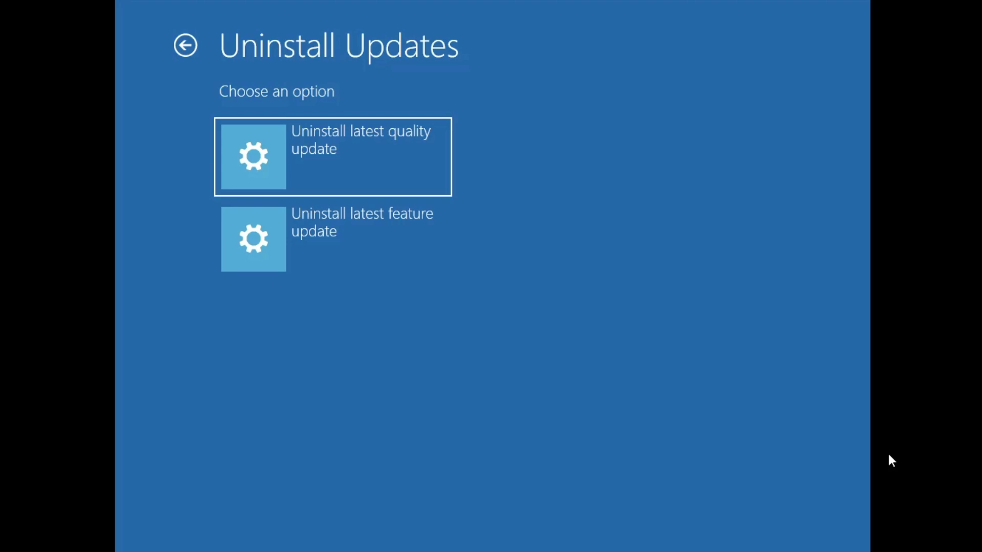
{"action": "left_click", "coordinate": [186, 46]}
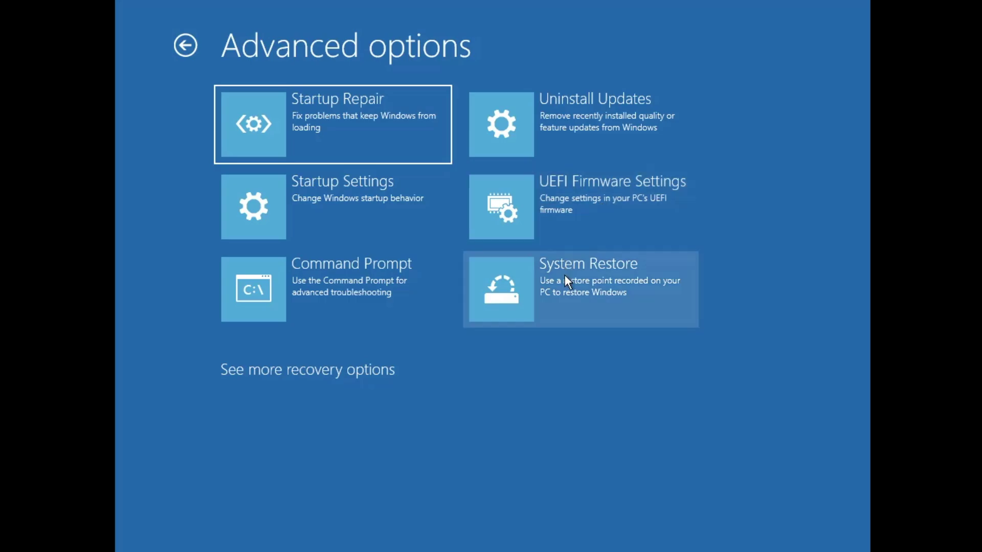
Check System Restore and close it, then view the additional recovery options and return to Troubleshoot
{"action": "left_click", "coordinate": [603, 276]}
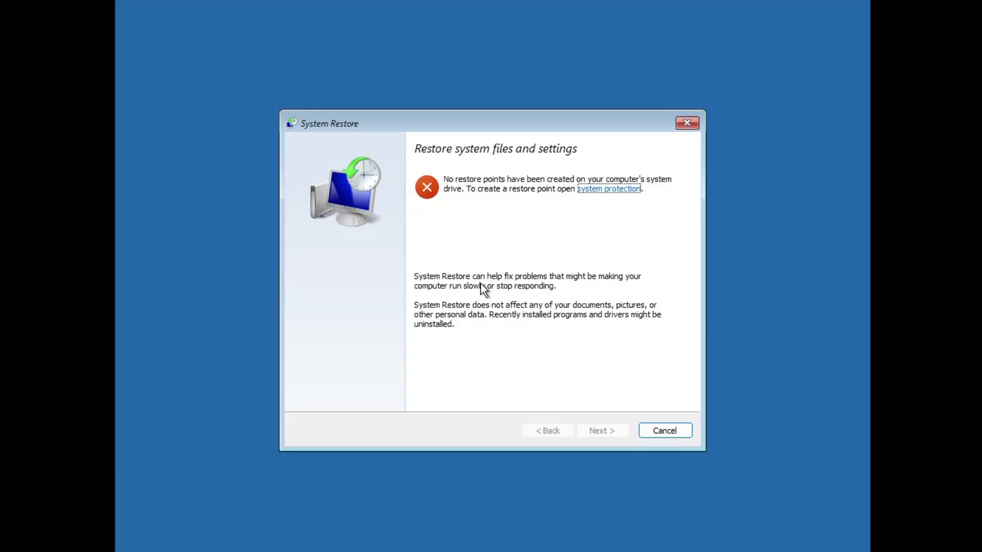
{"action": "key", "text": "Escape"}
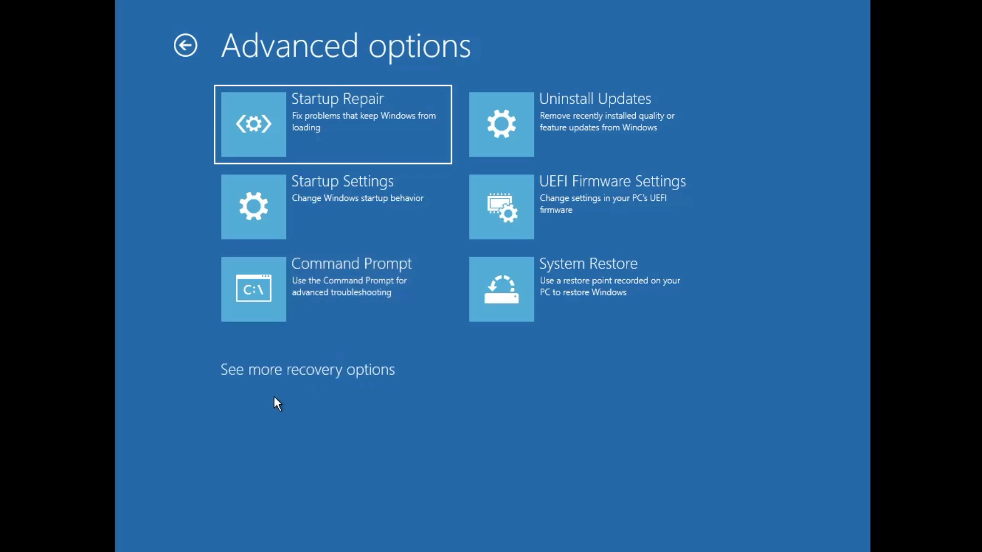
{"action": "left_click", "coordinate": [310, 377]}
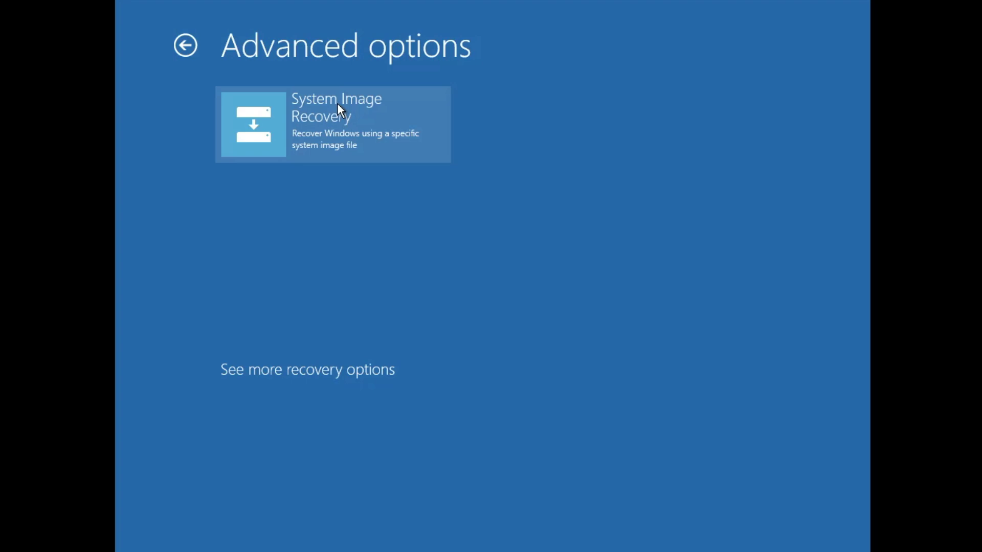
{"action": "left_click", "coordinate": [185, 45]}
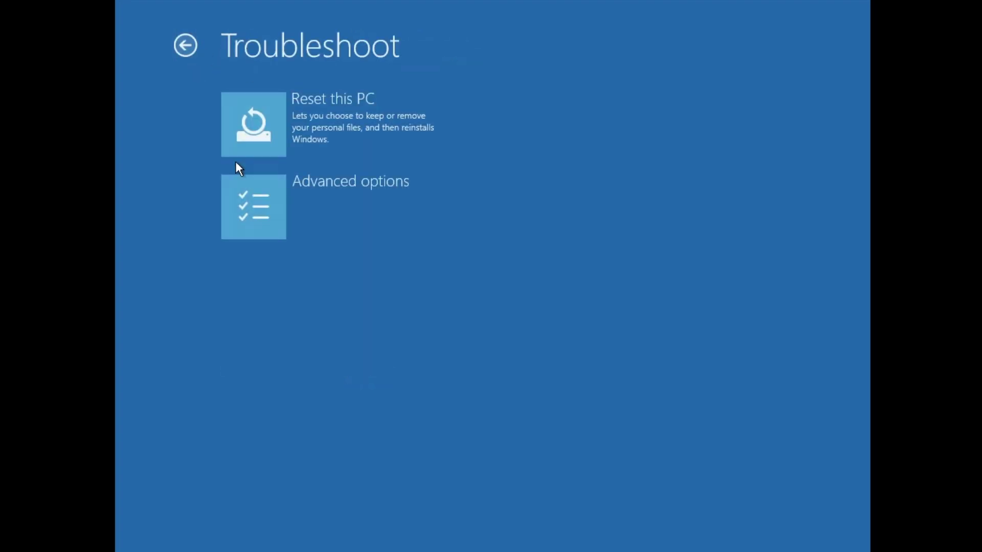
Open the Command Prompt from the Advanced options and reposition its window slightly
{"action": "left_click", "coordinate": [312, 205]}
{"action": "left_click", "coordinate": [345, 276]}
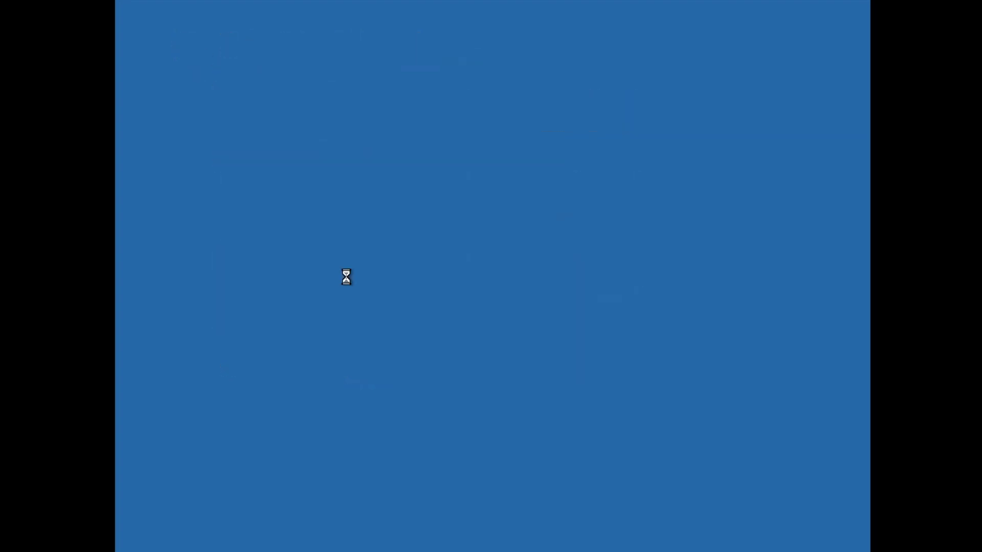
{"action": "left_click_drag", "start_coordinate": [389, 66], "coordinate": [431, 68]}
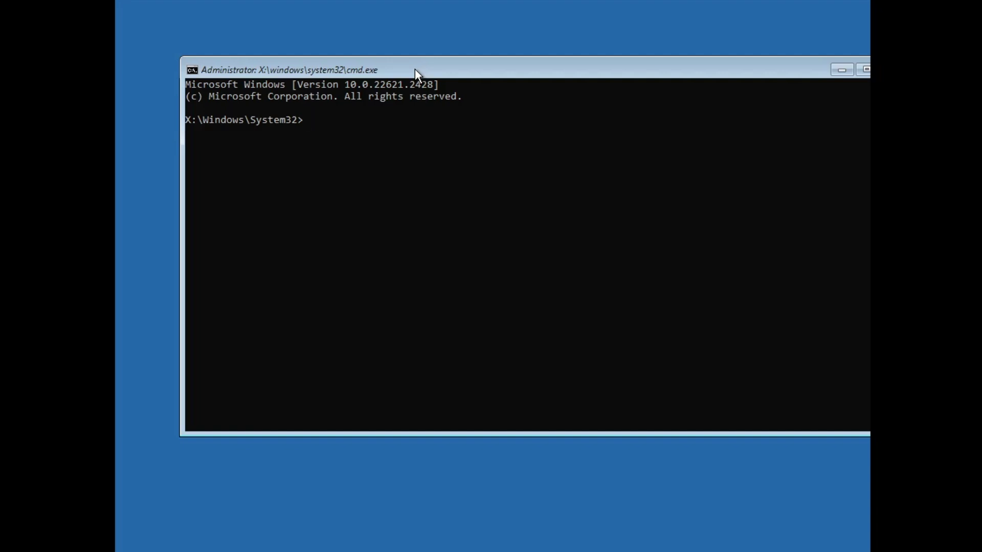
Run a system file scan with sfc /scannow, followed by a disk check with chkdsk /f
{"action": "type", "text": "sfc"}
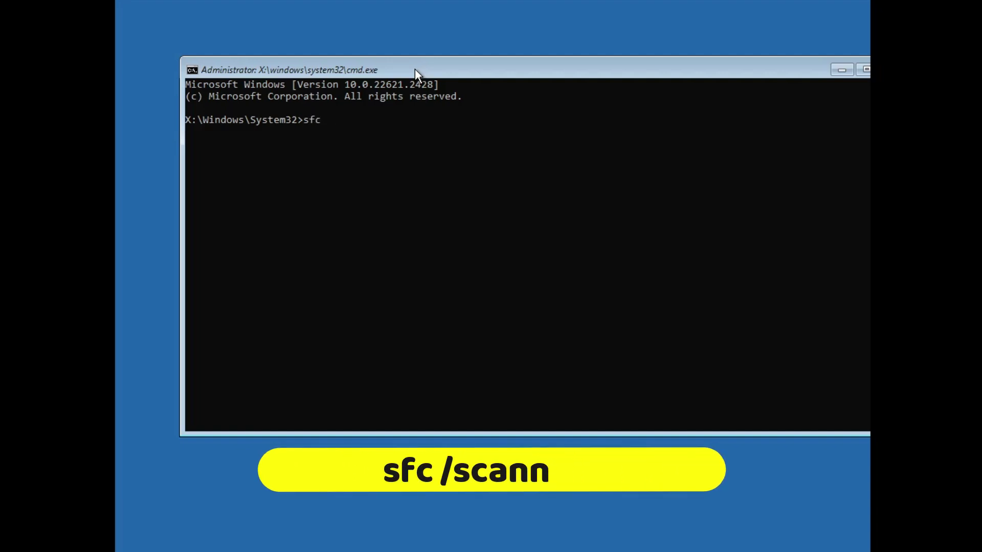
{"action": "type", "text": " /scannow"}
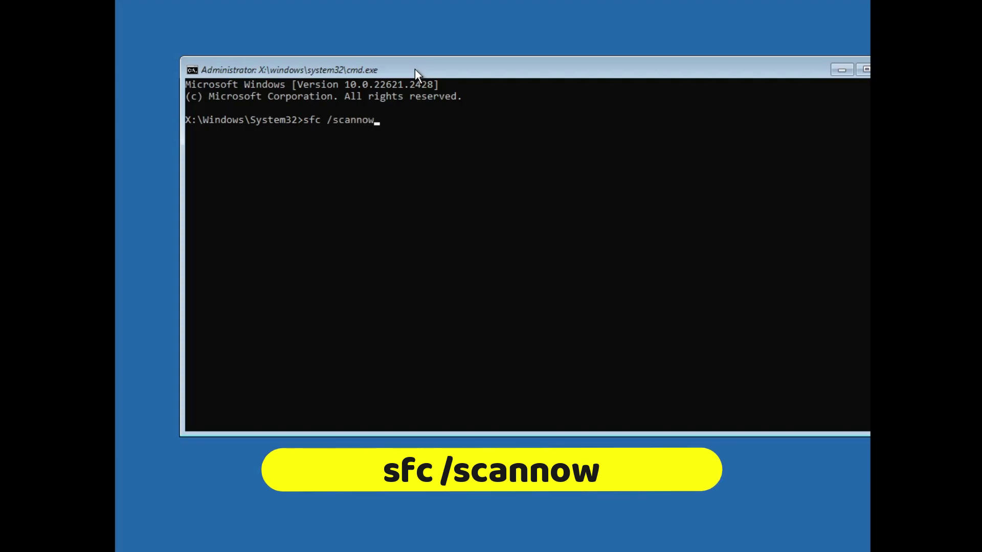
{"action": "key", "text": "Return"}
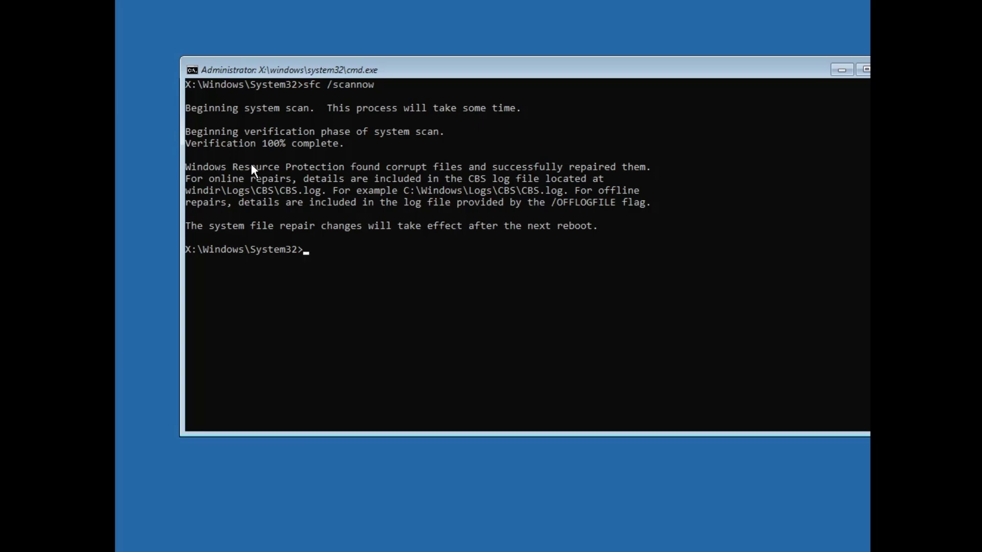
{"action": "type", "text": "chkdsk /f"}
{"action": "key", "text": "Return"}
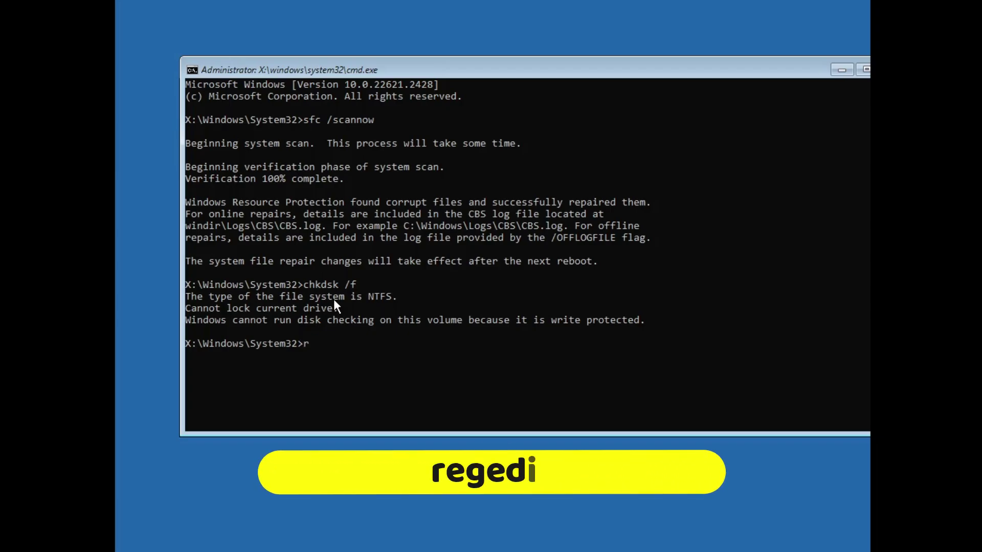
Launch the Registry Editor from the Command Prompt with regedit and move its window clear of the prompt's title
{"action": "type", "text": "regedit"}
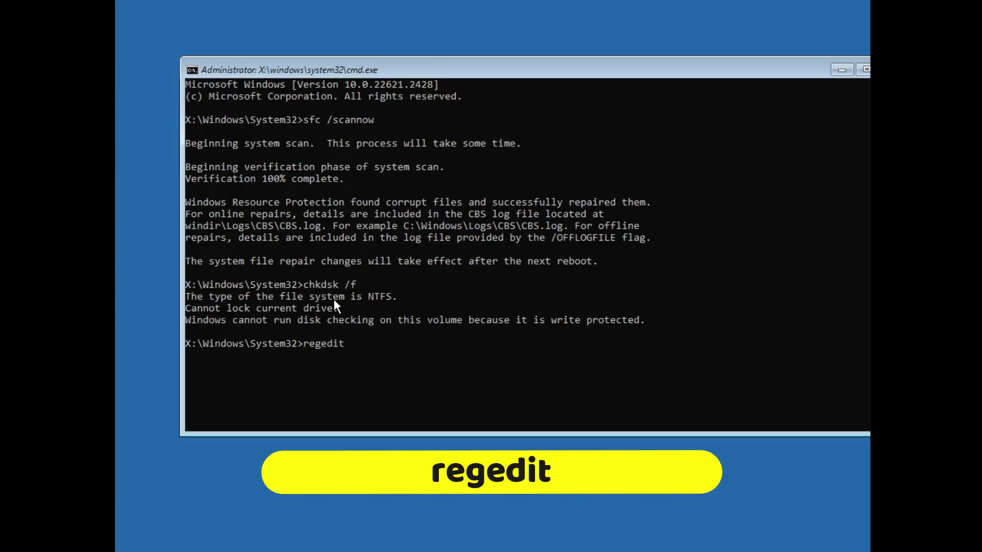
{"action": "key", "text": "Return"}
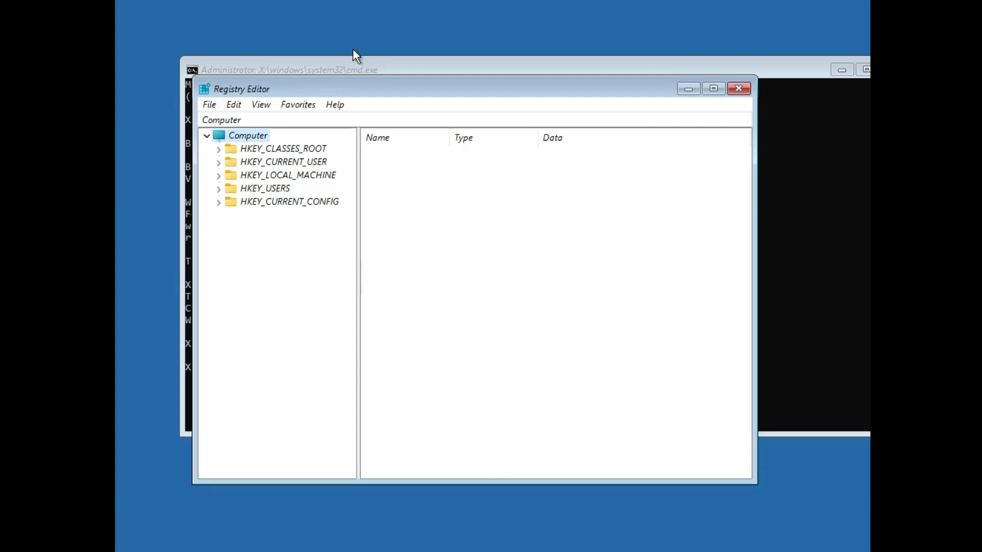
{"action": "left_click_drag", "start_coordinate": [360, 93], "coordinate": [408, 65]}
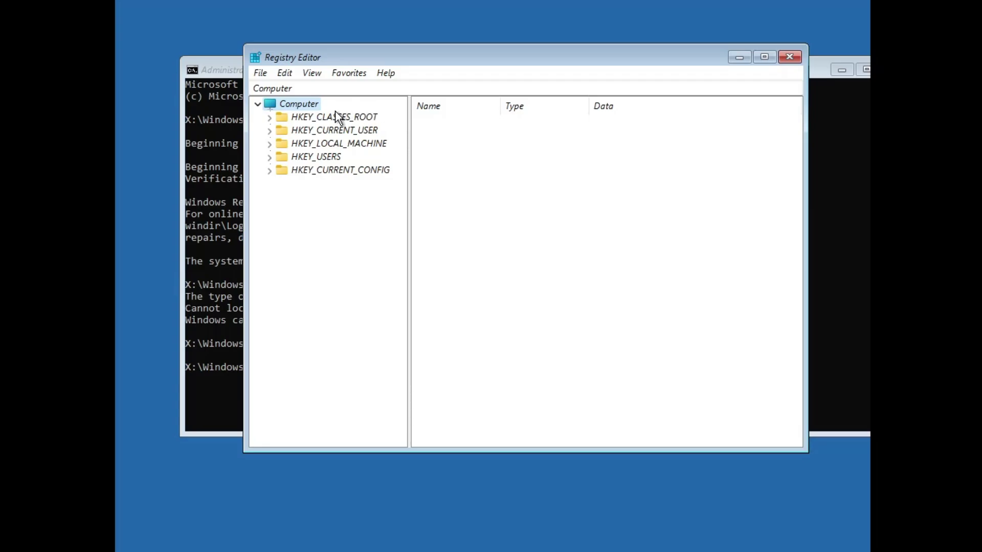
Browse the available drives and the Boot (X:) contents in the registry export dialog, then close it and the Registry Editor without exporting
{"action": "left_click", "coordinate": [261, 73]}
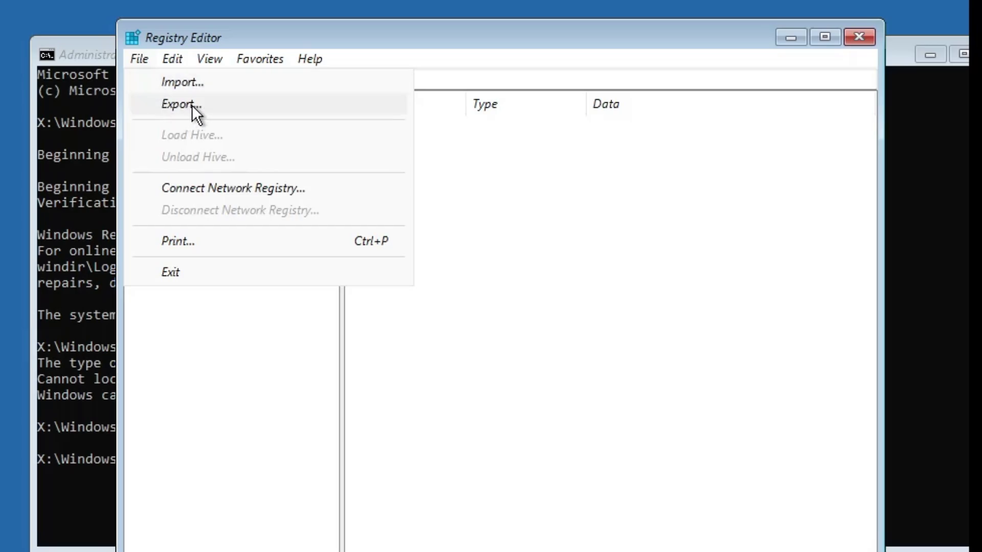
{"action": "left_click", "coordinate": [192, 105]}
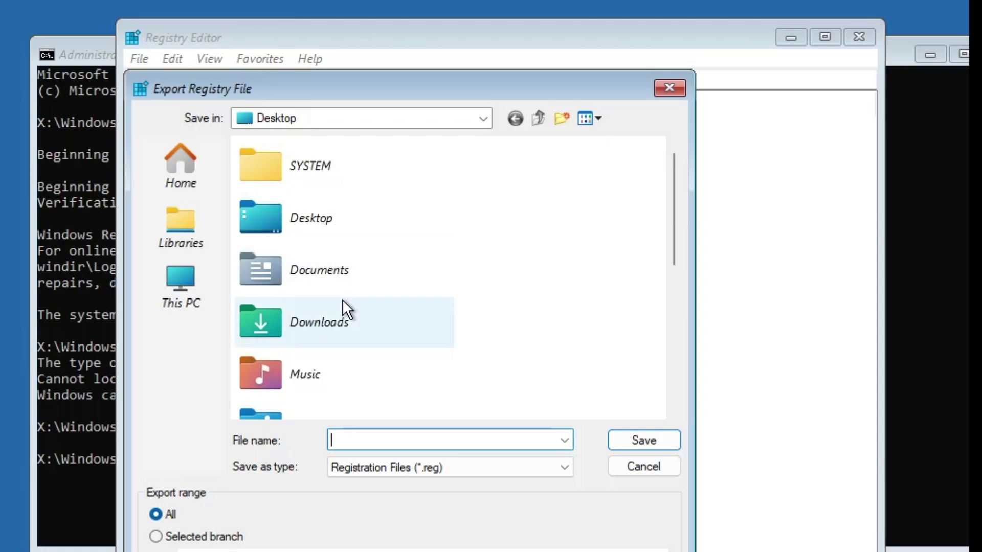
{"action": "left_click", "coordinate": [192, 290]}
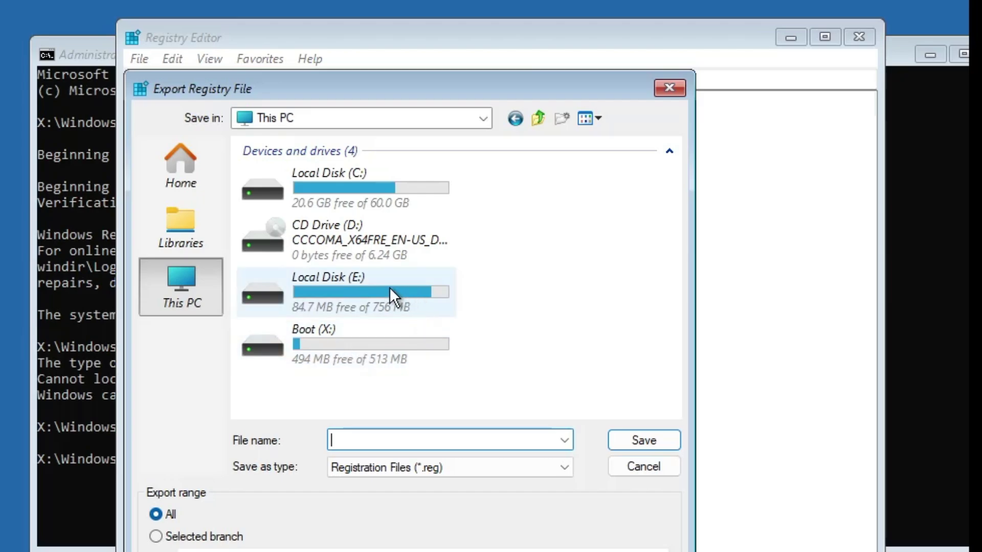
{"action": "left_click", "coordinate": [199, 296]}
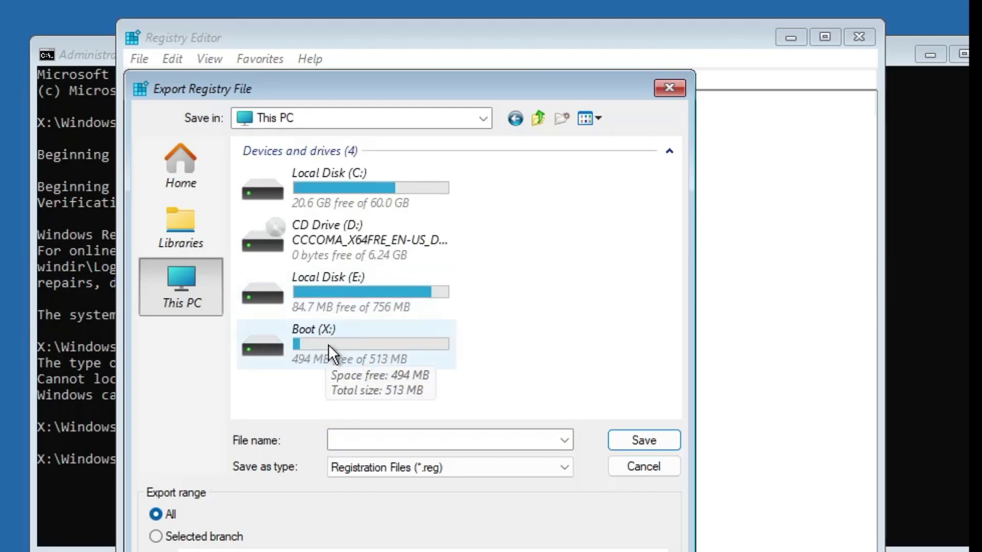
{"action": "double_click", "coordinate": [348, 339]}
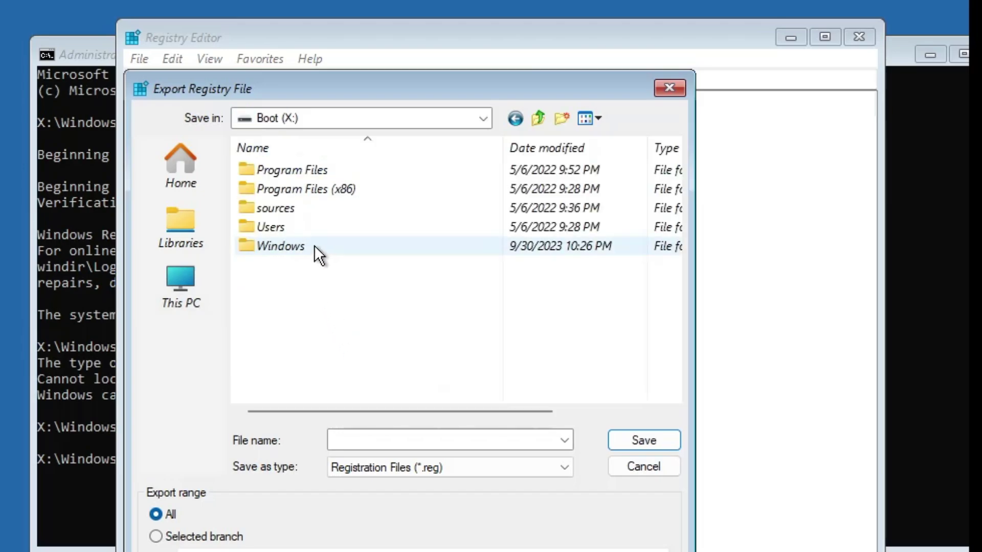
{"action": "left_click", "coordinate": [172, 287]}
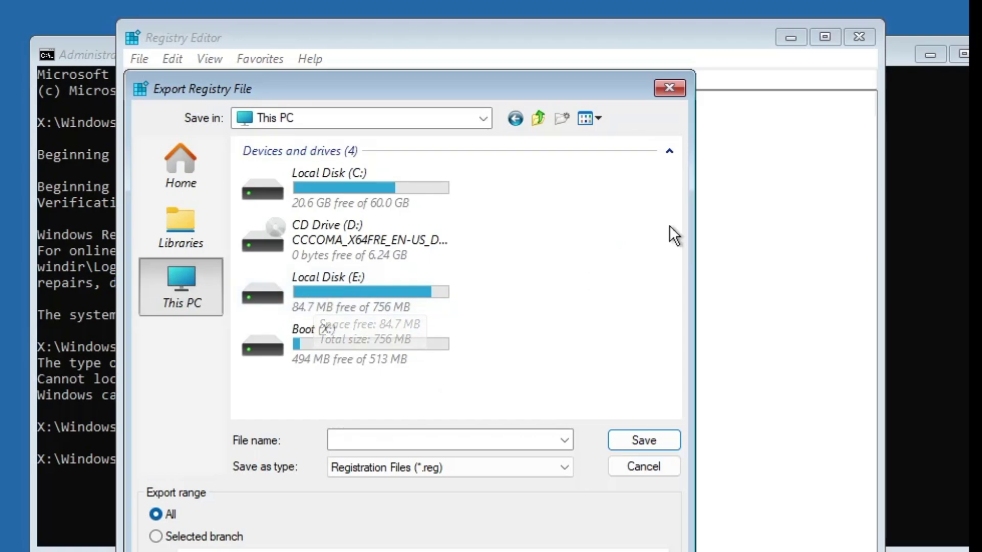
{"action": "left_click", "coordinate": [676, 90]}
{"action": "left_click", "coordinate": [859, 36]}
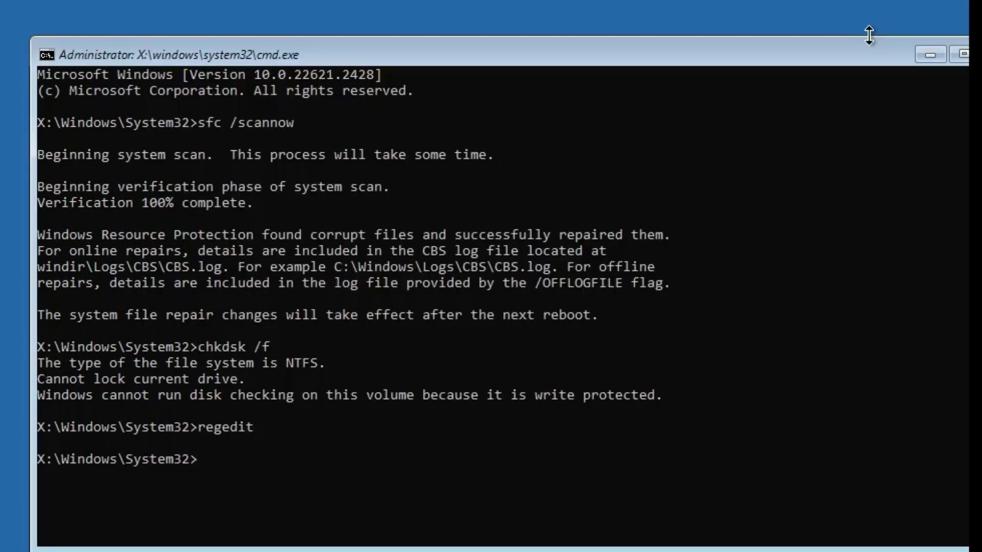